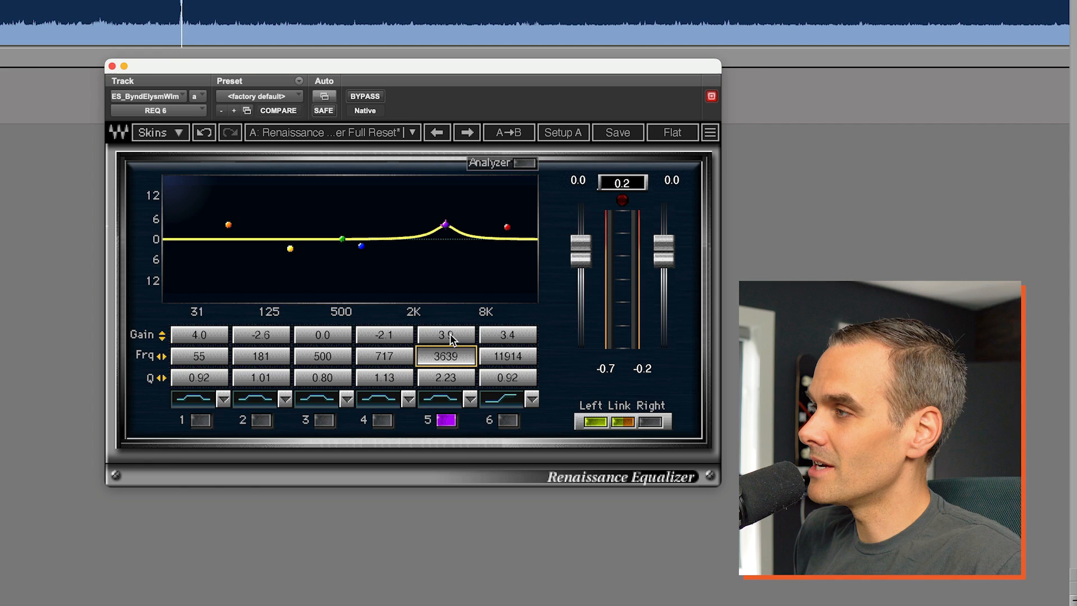
# Cut equalizer band 5 by about 2.8 dB at 3666 Hz during playback, switching the band off and on to compare
pyautogui.press('space')
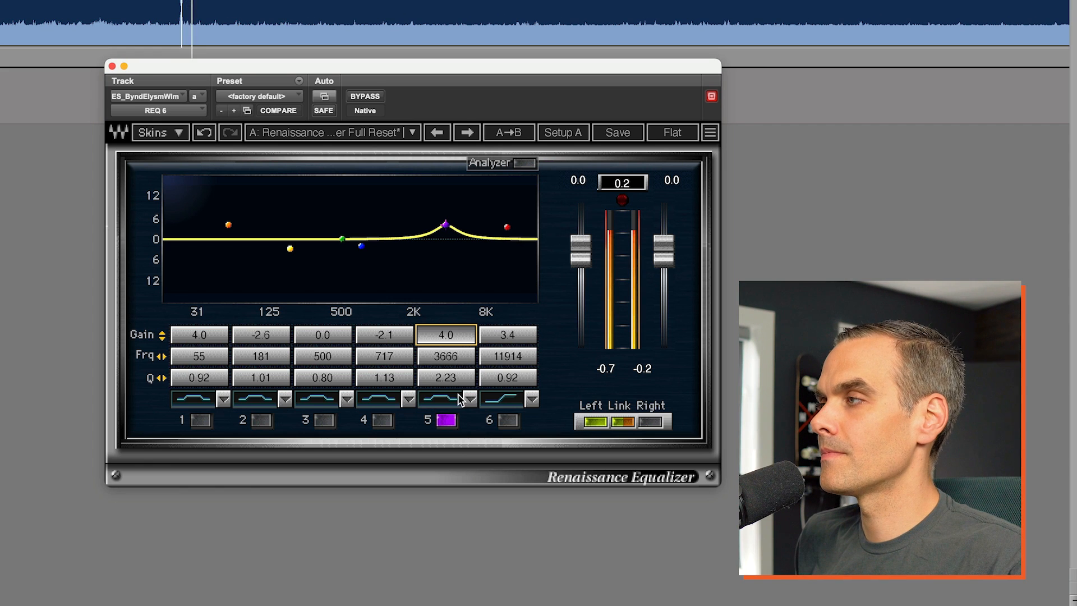
pyautogui.moveTo(445, 335); pyautogui.dragTo(446, 371)
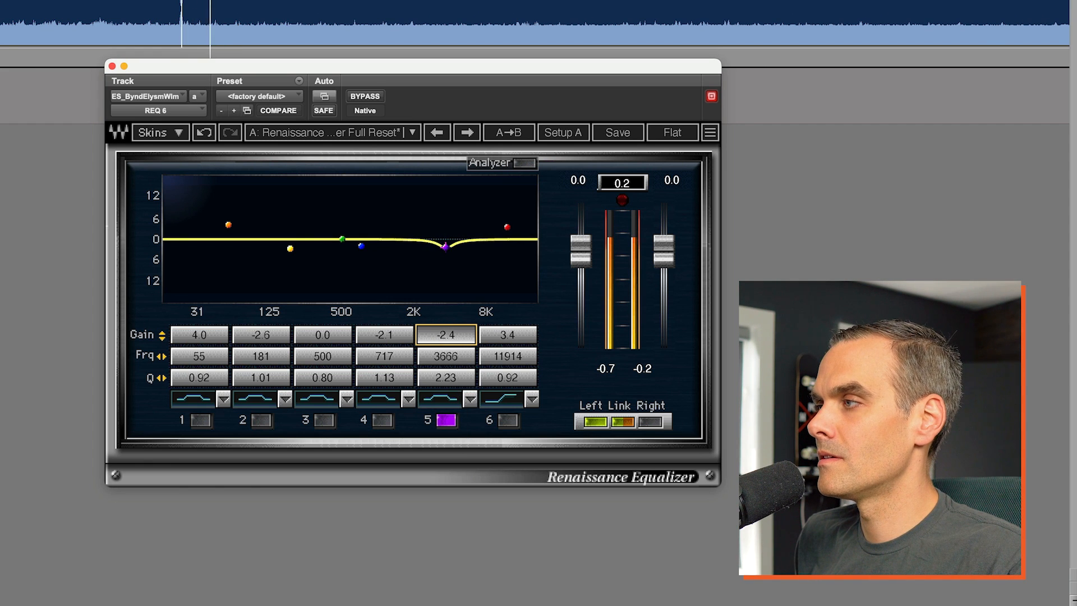
pyautogui.click(446, 420)
pyautogui.click(447, 420)
pyautogui.moveTo(446, 336); pyautogui.dragTo(446, 341)
pyautogui.click(446, 420)
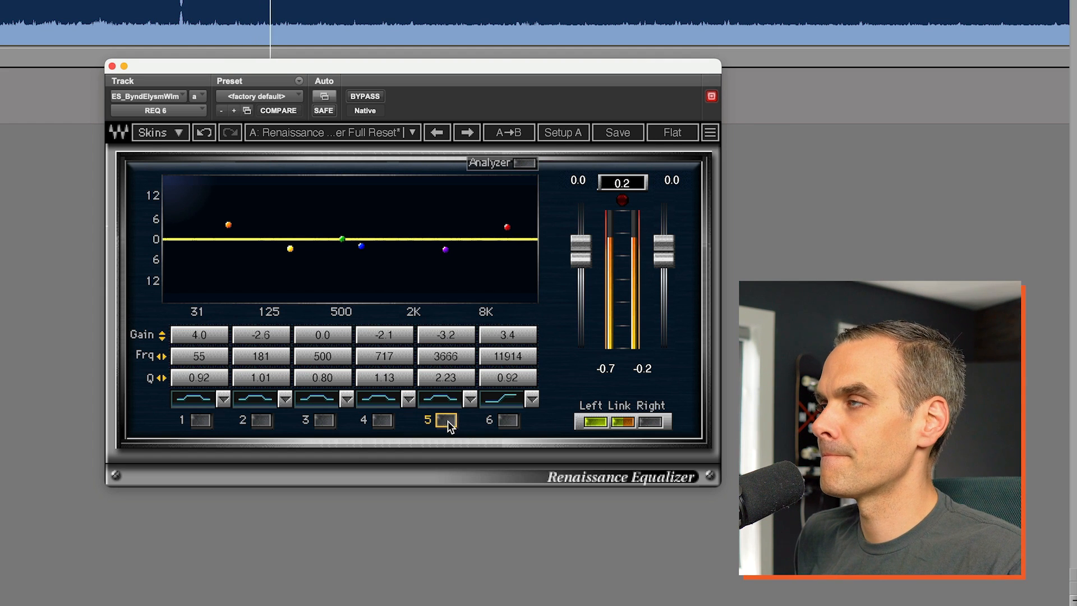
pyautogui.click(448, 421)
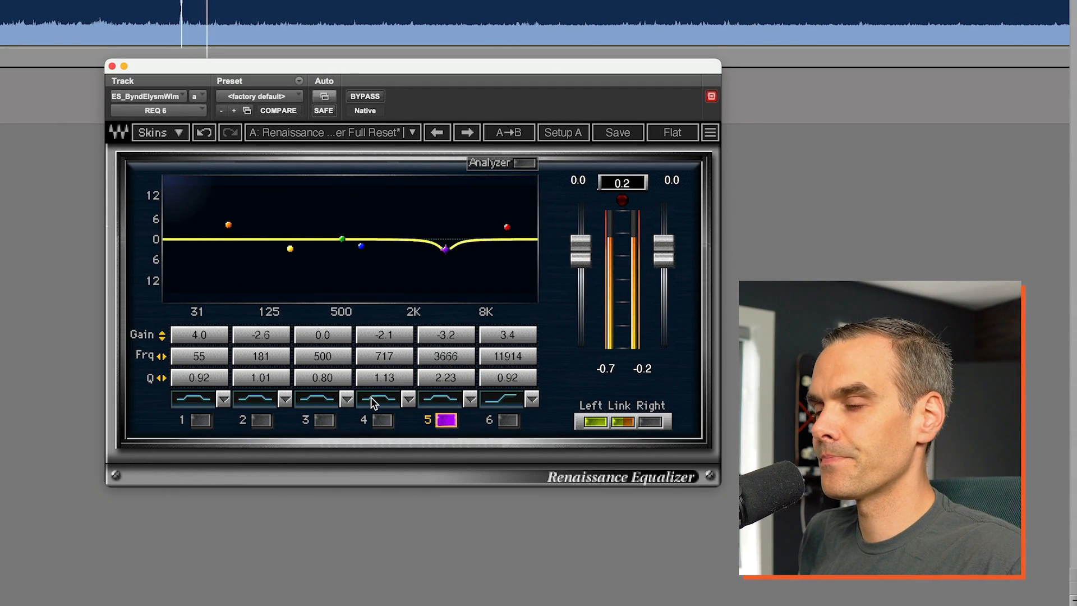
pyautogui.click(446, 420)
pyautogui.click(445, 419)
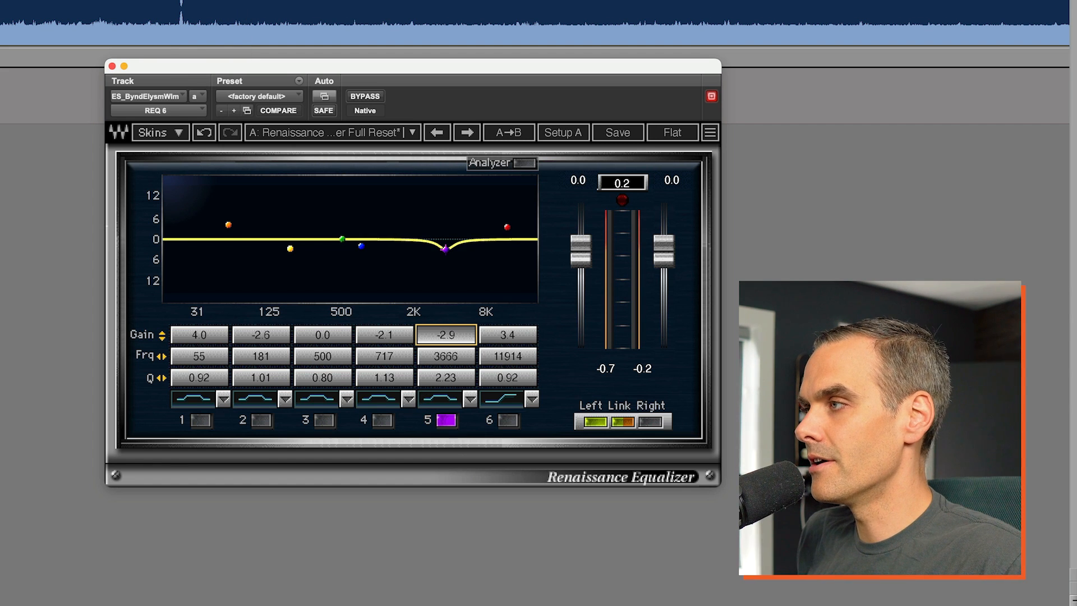
# Enable band 2 and shape a broad boost of about 1.9 dB at 220 Hz with a Q of 0.42 during playback
pyautogui.keyDown('alt'); pyautogui.click(267, 334); pyautogui.keyUp('alt')
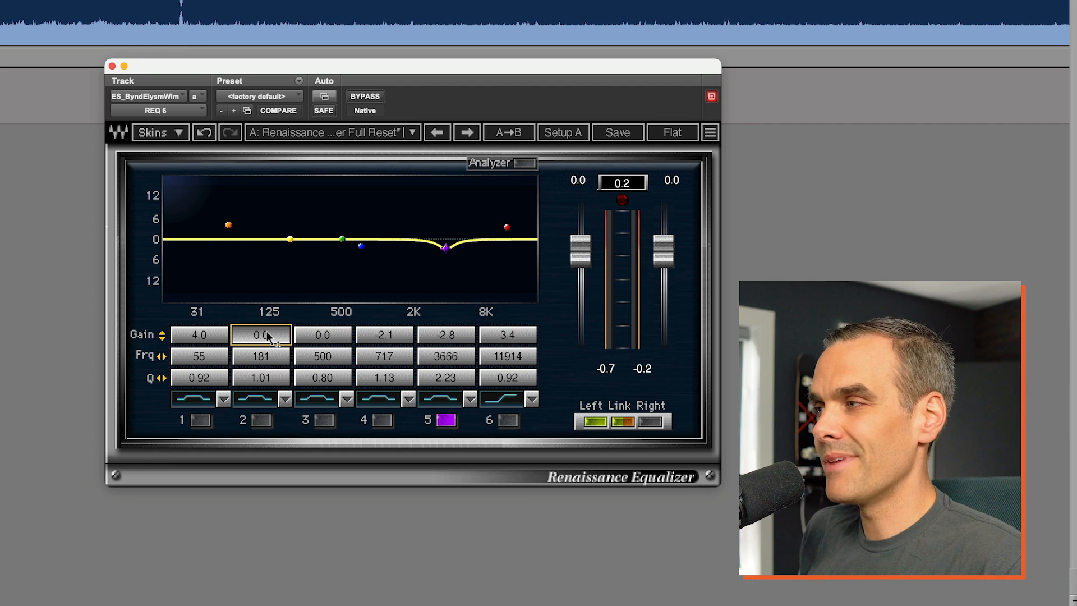
pyautogui.click(262, 421)
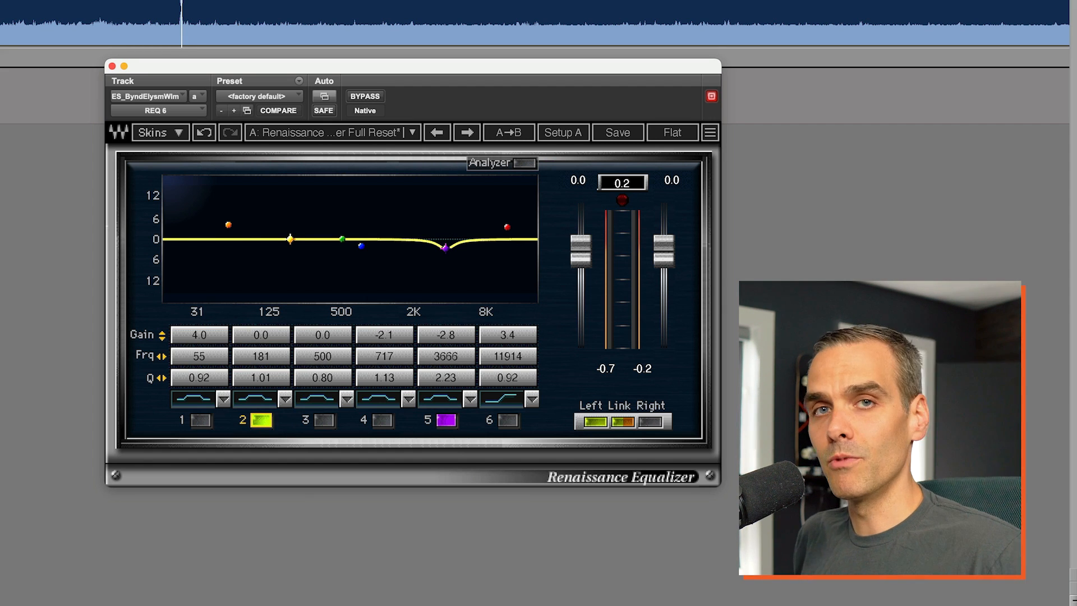
pyautogui.moveTo(319, 362); pyautogui.dragTo(267, 329)
pyautogui.press('space')
pyautogui.moveTo(271, 375); pyautogui.dragTo(253, 375)
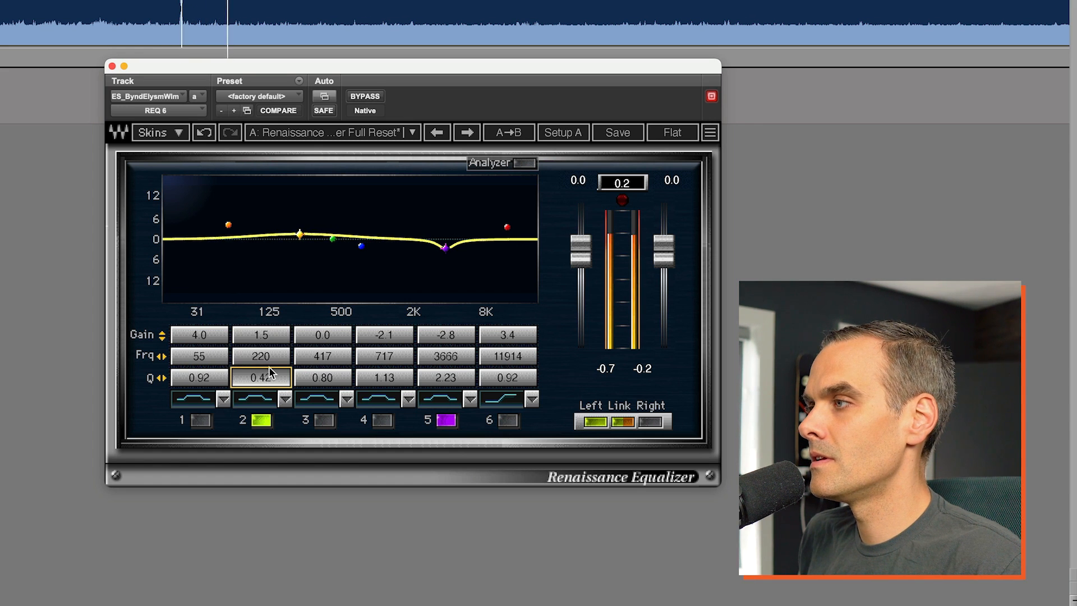
pyautogui.moveTo(269, 336); pyautogui.dragTo(269, 332)
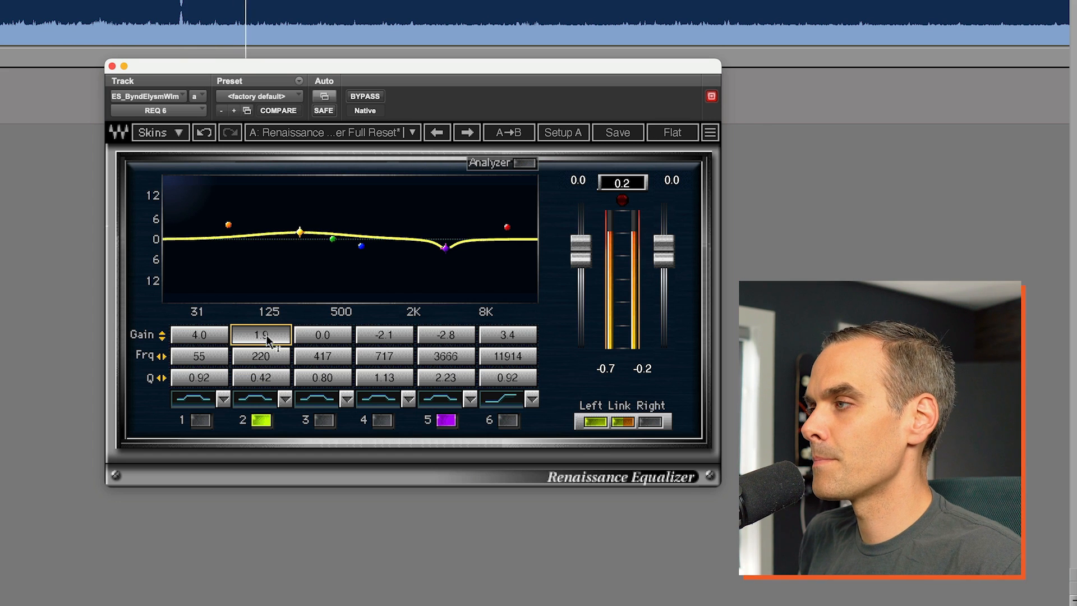
# Compare the track with band 2 switched off and on, and stop playback
pyautogui.click(261, 419)
pyautogui.click(261, 419)
pyautogui.click(262, 338)
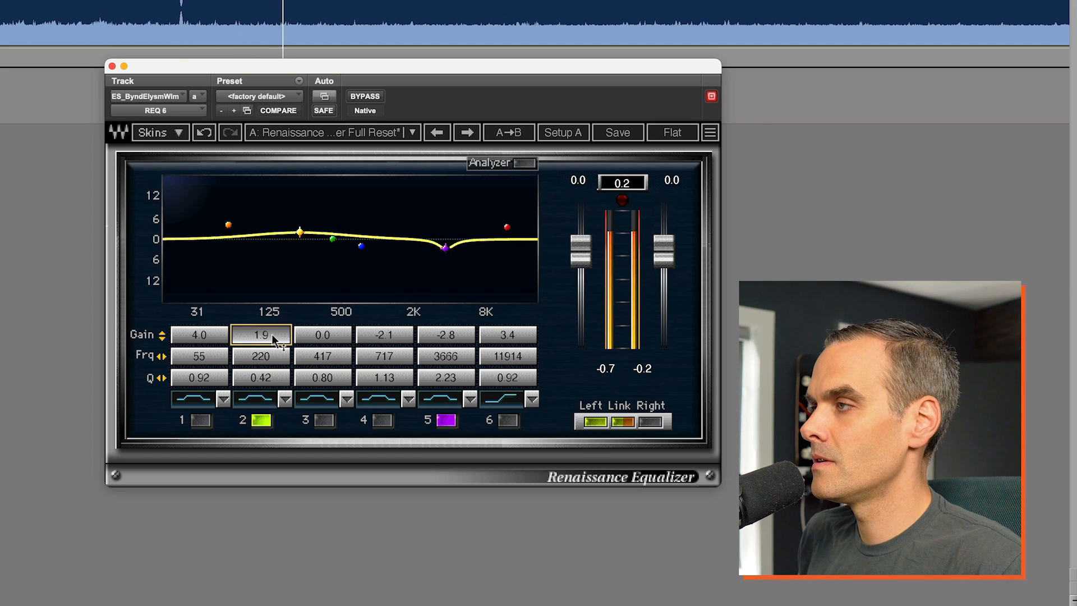
pyautogui.press('space')
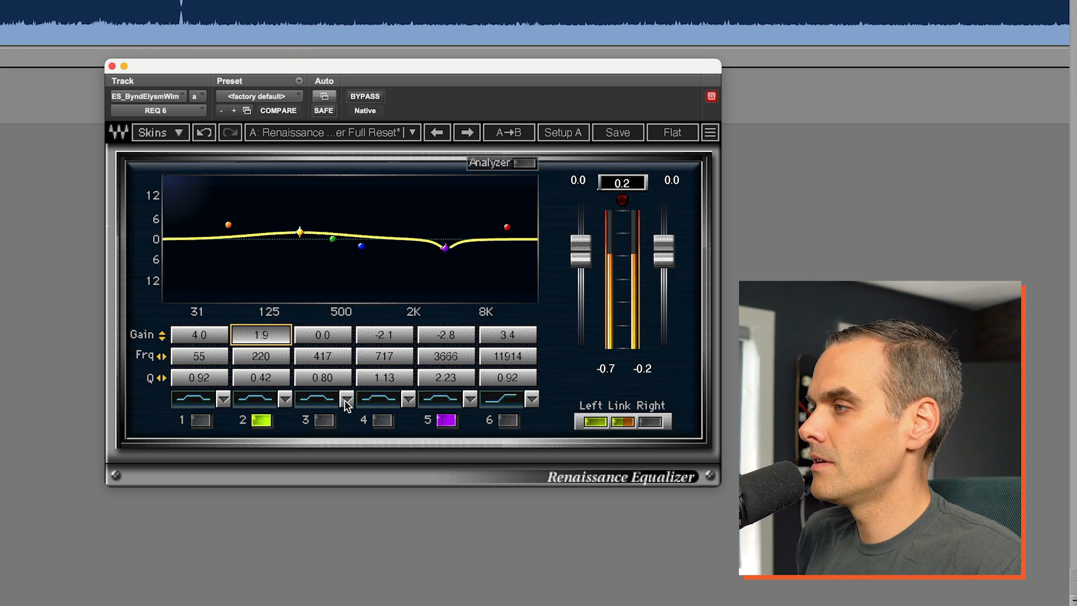
# Set band 4's frequency to 1000 Hz, reset its gain to 0 dB and enable the band
pyautogui.click(384, 354)
pyautogui.click(383, 353)
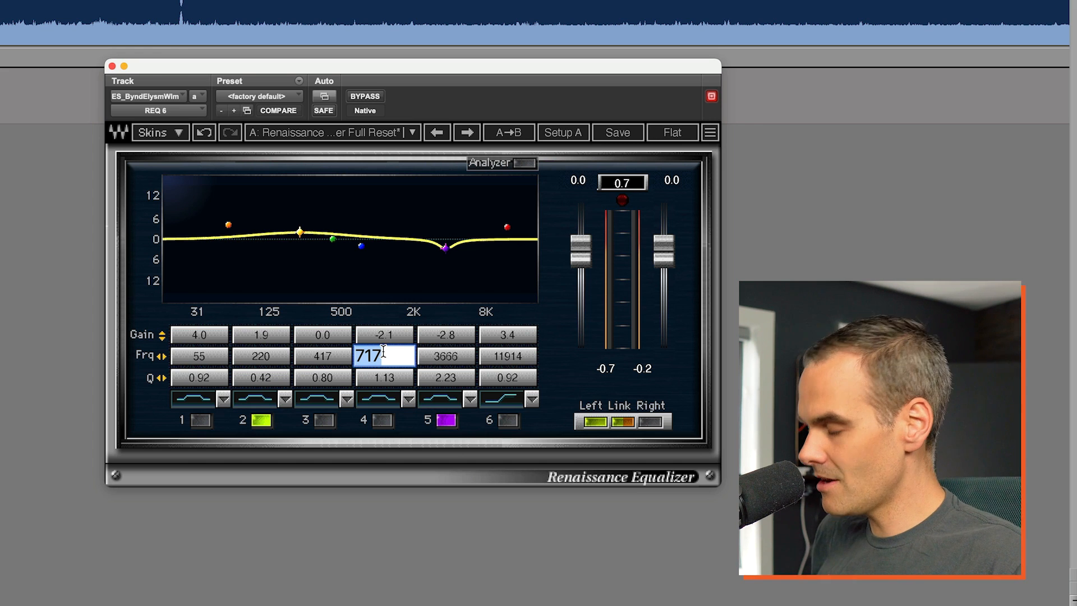
pyautogui.write('1000')
pyautogui.press('Return')
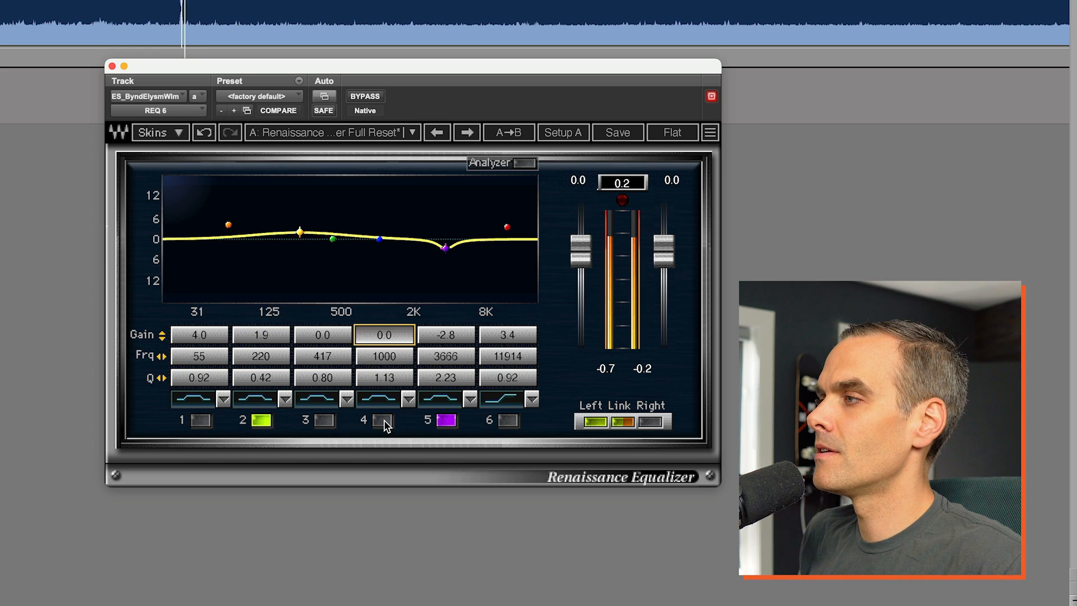
pyautogui.click(385, 421)
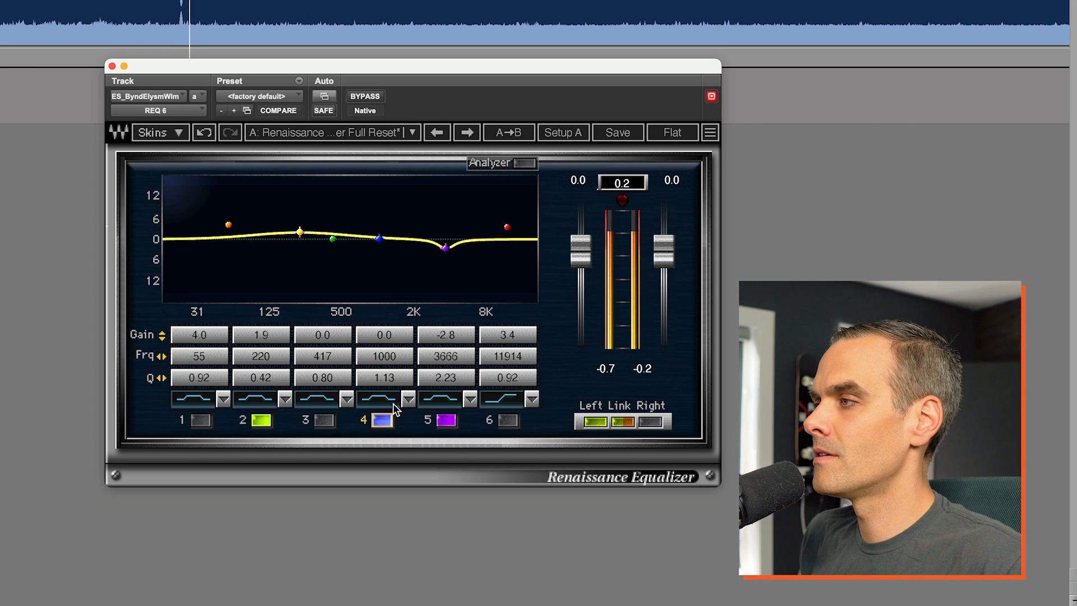
# Boost band 4 by about 1.4 dB with a Q of 0.92, comparing the sound with the band off and on
pyautogui.moveTo(387, 338); pyautogui.dragTo(386, 332)
pyautogui.moveTo(391, 375); pyautogui.dragTo(386, 374)
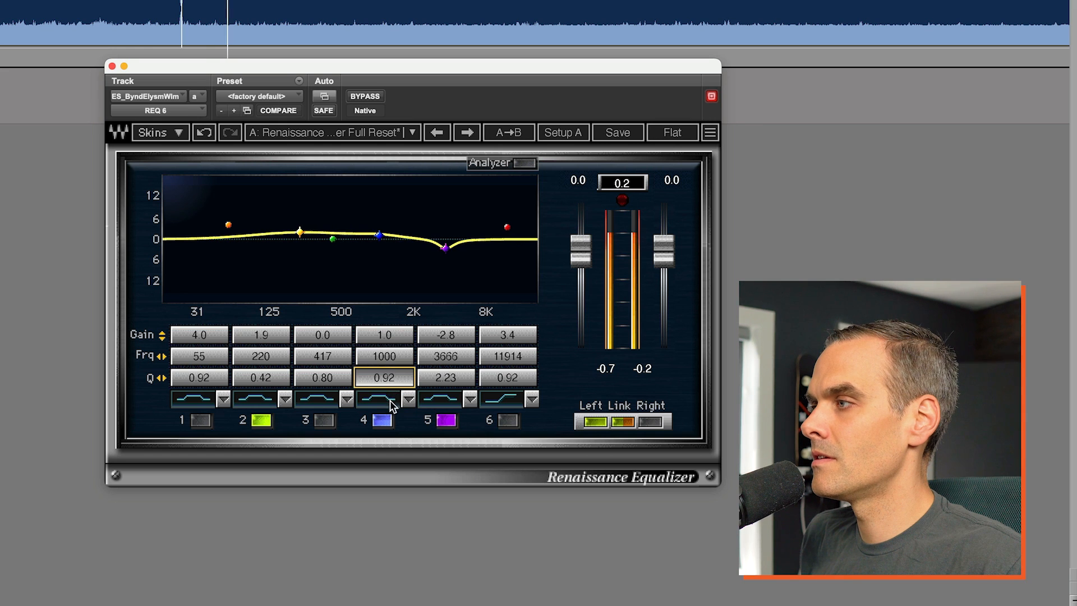
pyautogui.click(383, 421)
pyautogui.click(383, 420)
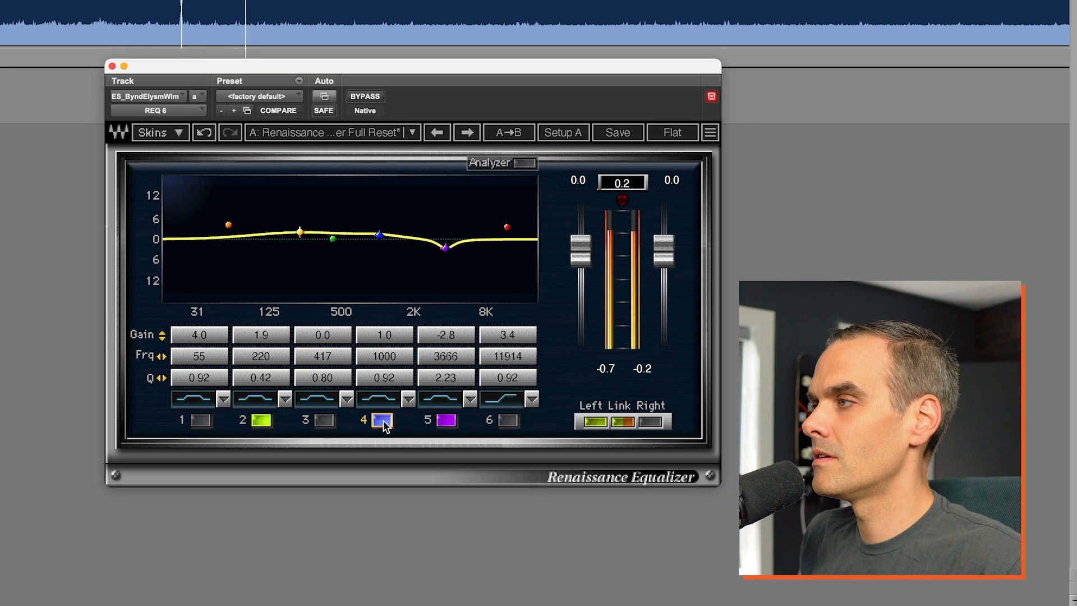
pyautogui.moveTo(390, 337); pyautogui.dragTo(391, 342)
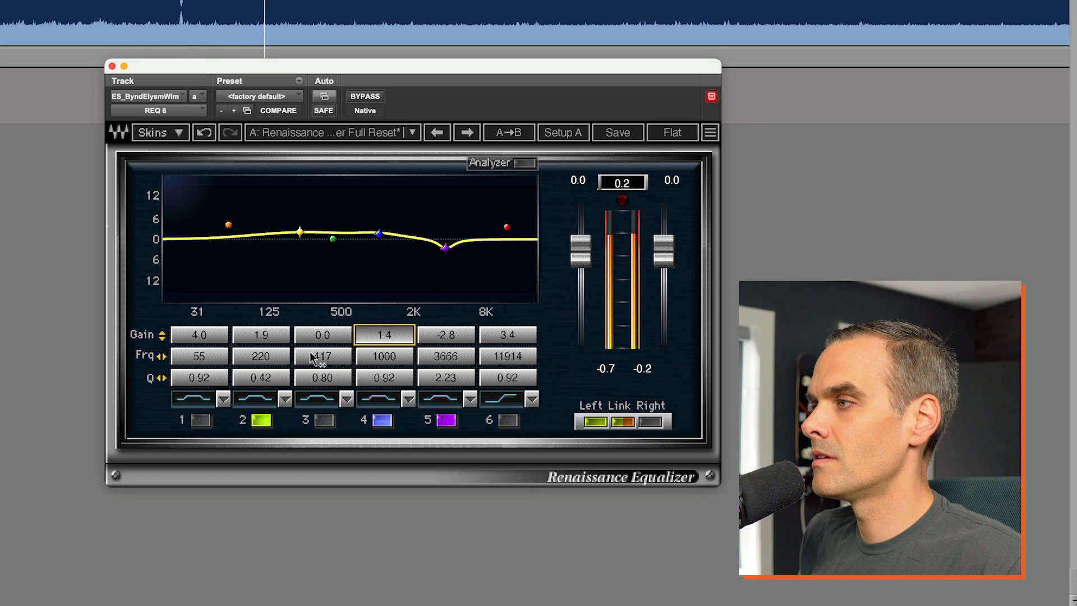
# Refine band 2 to about 2.2 dB at 229 Hz, and band 5 to about -3.2 dB with a Q of 1.82
pyautogui.moveTo(260, 353); pyautogui.dragTo(261, 330)
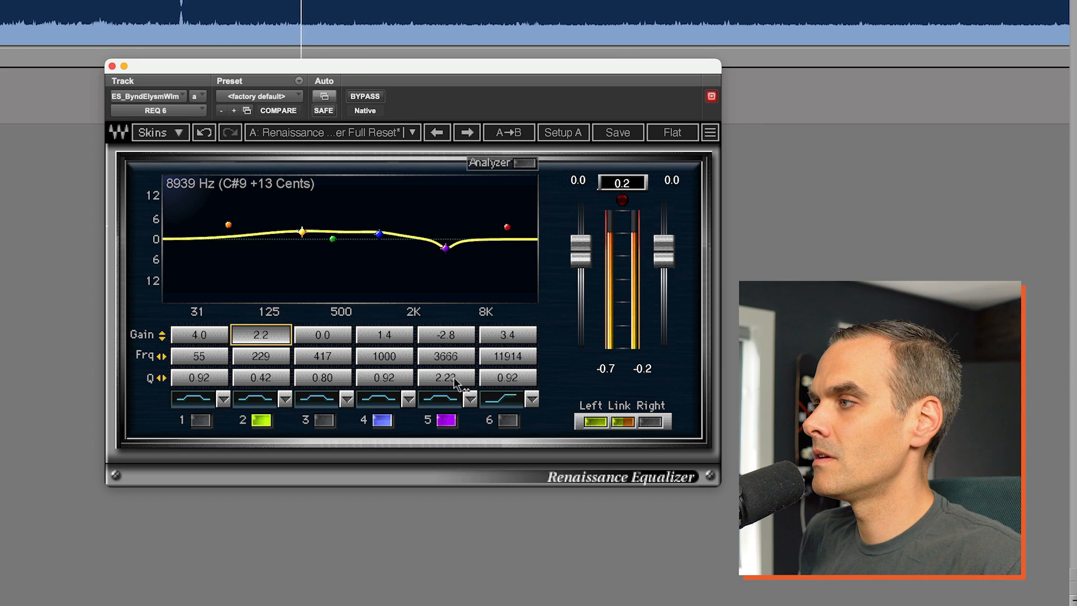
pyautogui.moveTo(446, 335); pyautogui.dragTo(446, 386)
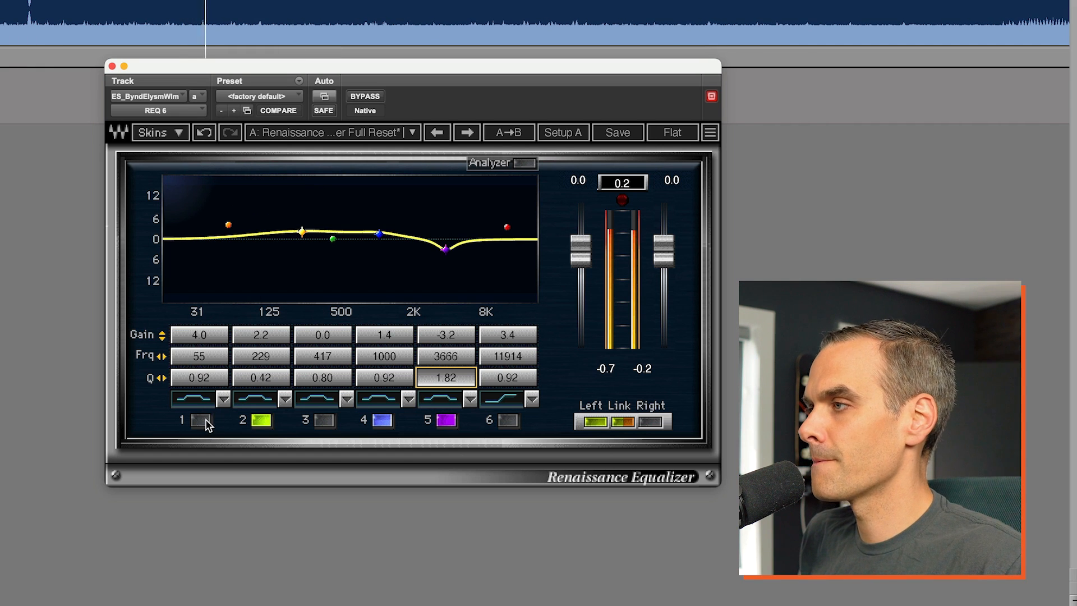
# Enable band 1 at 60 Hz, adjust its gain to about 0.5 dB during playback, and stop playback
pyautogui.click(192, 356)
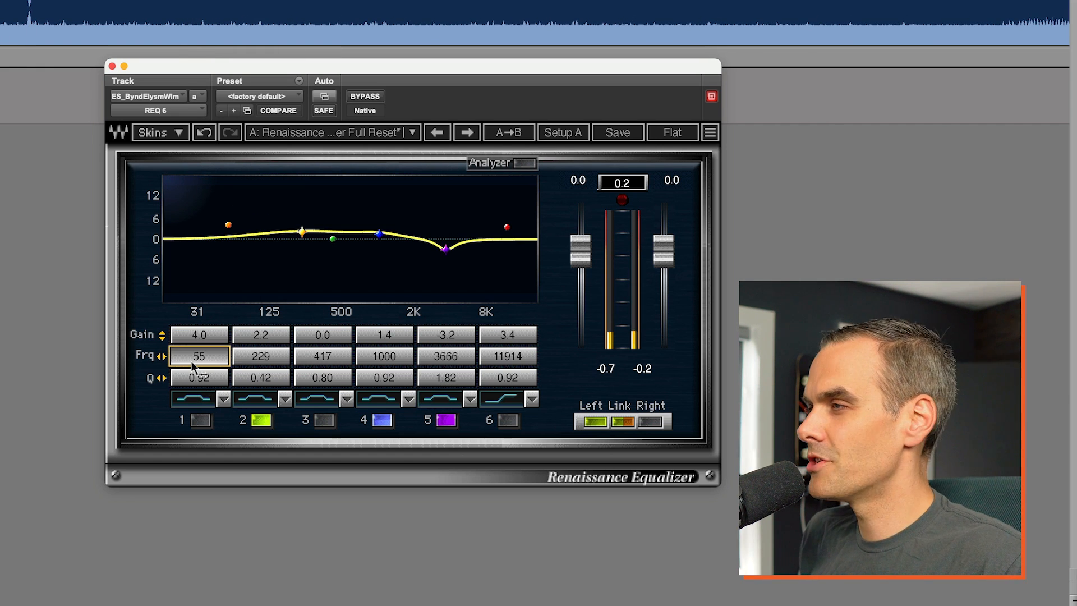
pyautogui.doubleClick(192, 357)
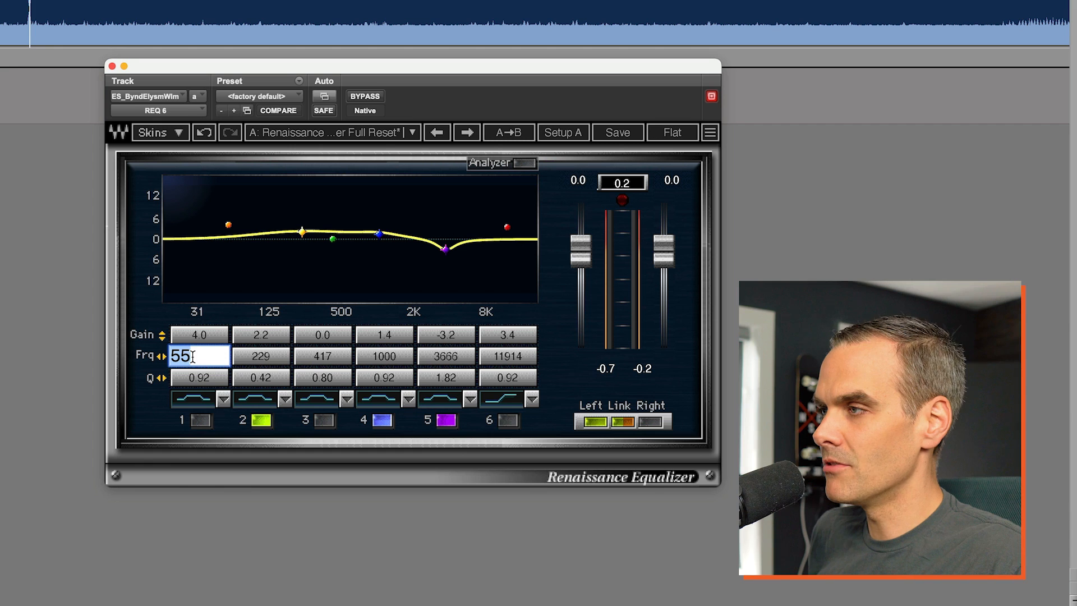
pyautogui.press('Return')
pyautogui.click(196, 422)
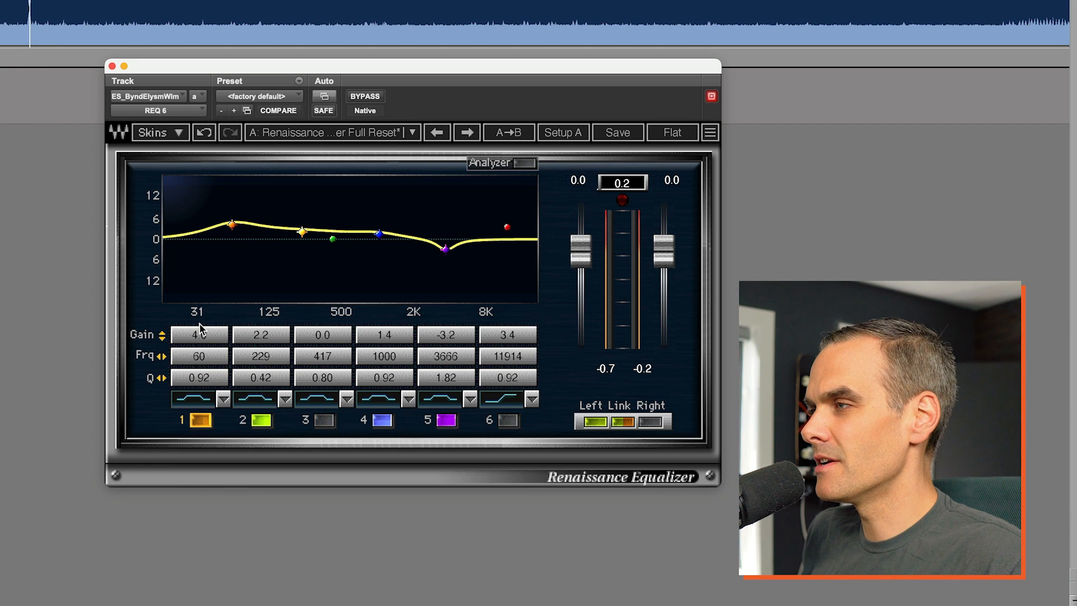
pyautogui.moveTo(200, 334)
pyautogui.mouseDown()
pyautogui.moveTo(200, 364)
pyautogui.moveTo(200, 353)
pyautogui.mouseUp()
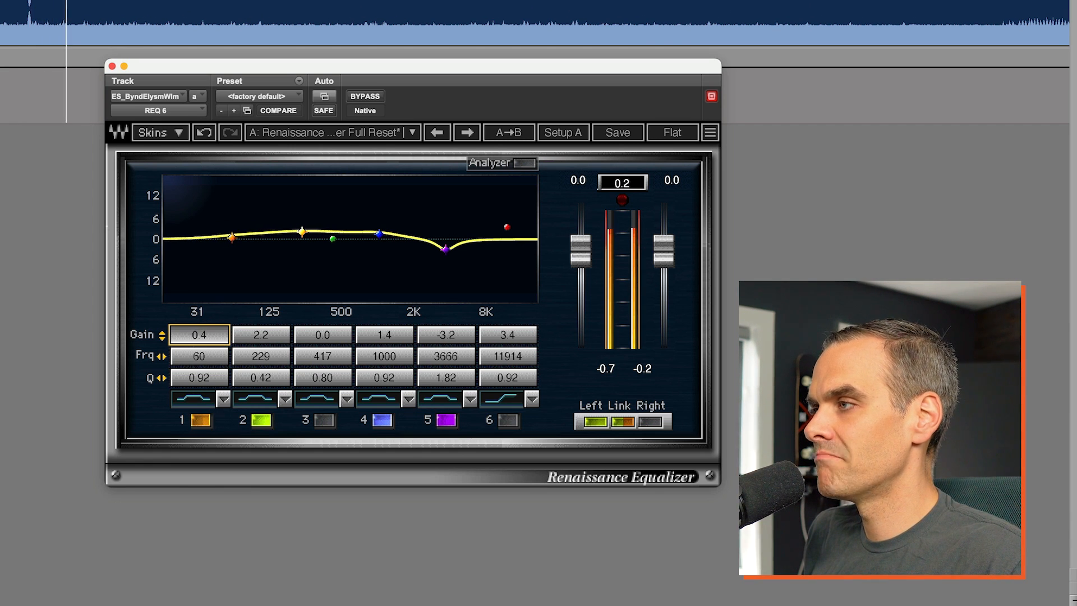
pyautogui.press('space')
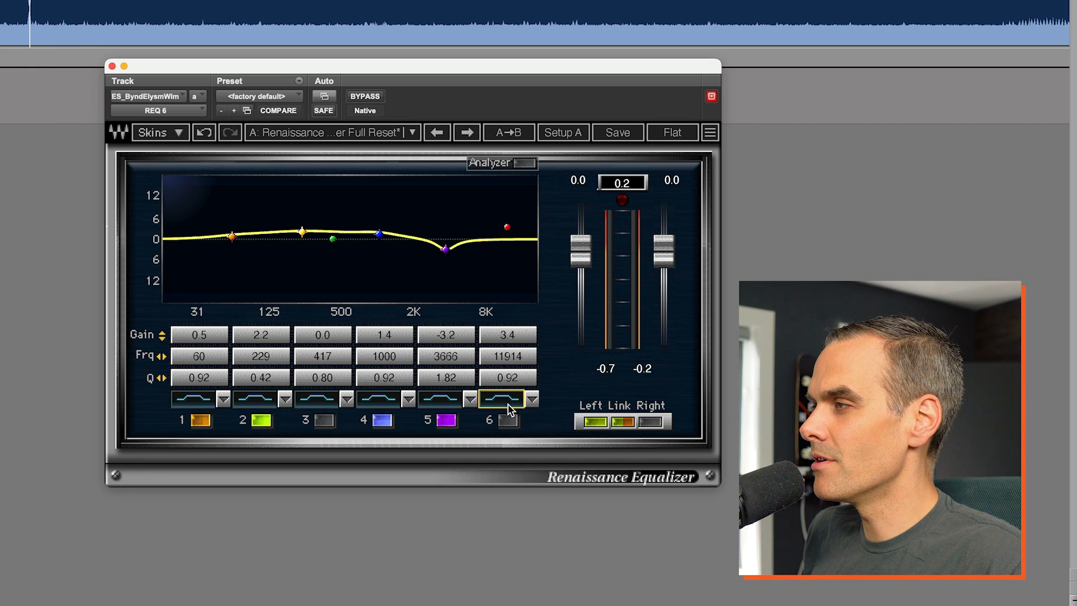
# Enable band 6 as a high shelf at about 14795 Hz and adjust its gain to about 1.4 dB during playback
pyautogui.click(511, 423)
pyautogui.moveTo(512, 359); pyautogui.dragTo(523, 359)
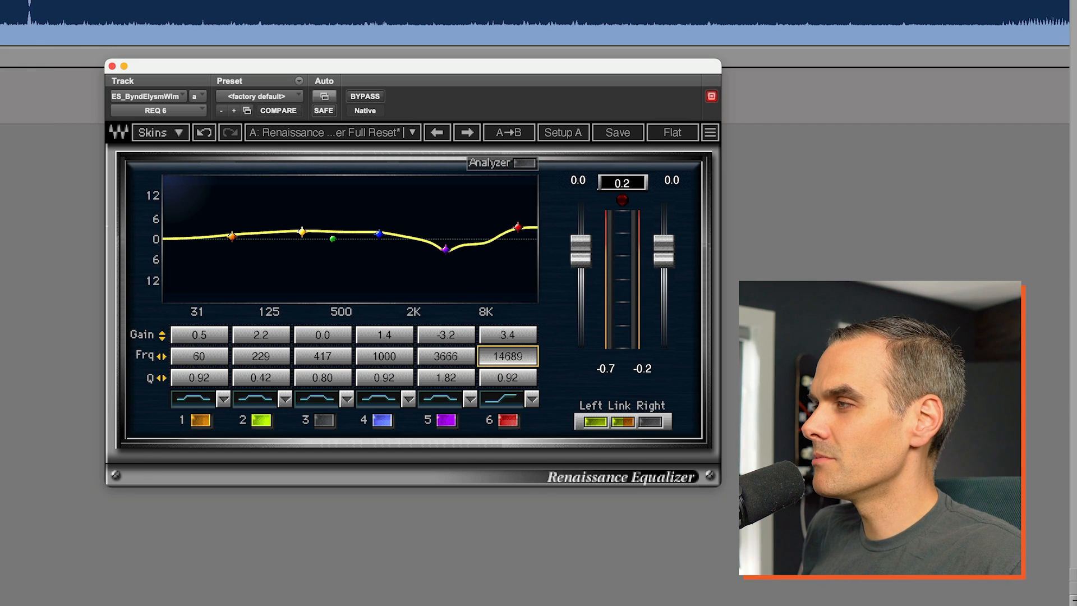
pyautogui.keyDown('alt'); pyautogui.click(510, 334); pyautogui.keyUp('alt')
pyautogui.press('space')
pyautogui.moveTo(512, 338); pyautogui.dragTo(510, 337)
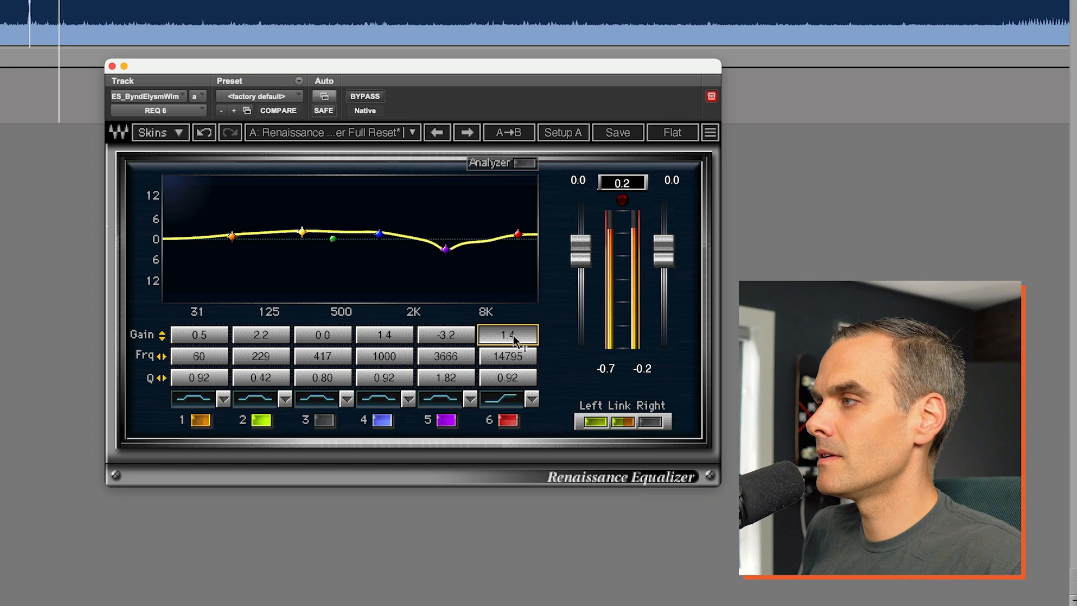
# Compare the track with band 6 on and off, and leave the band switched off
pyautogui.click(509, 421)
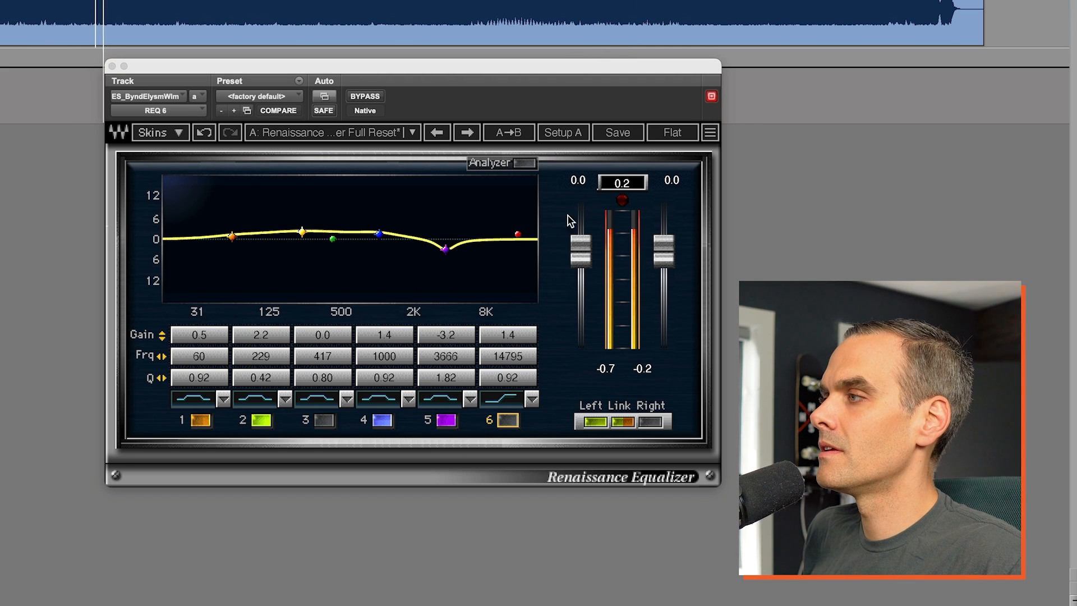
pyautogui.click(509, 420)
pyautogui.click(509, 421)
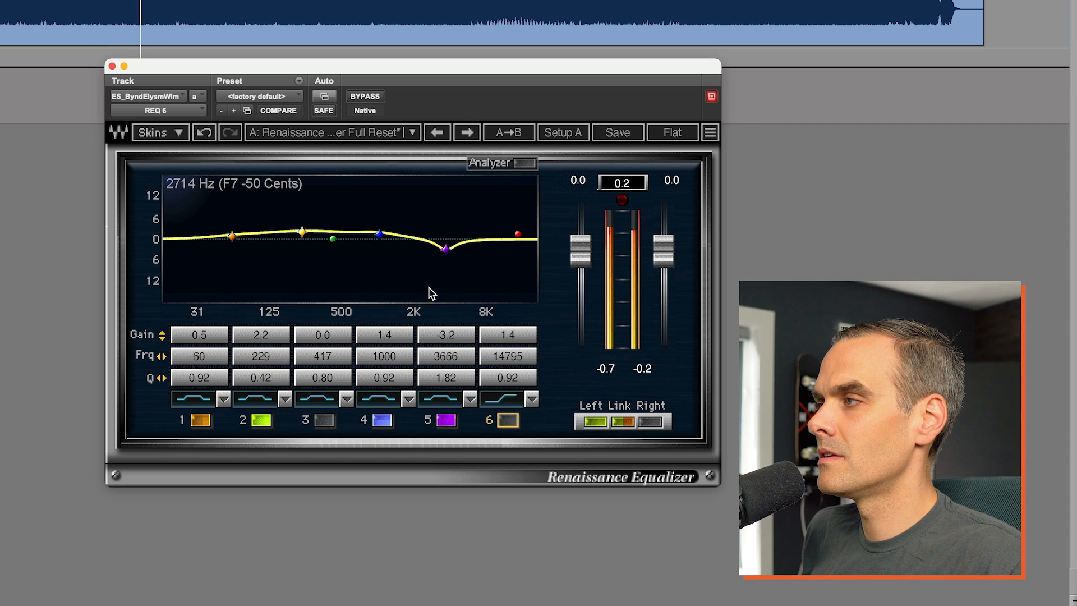
# Set band 2's gain to about 2.6 dB and band 4's to about 1.0 dB, and play the track with the equalizer bypassed
pyautogui.moveTo(266, 338); pyautogui.dragTo(265, 332)
pyautogui.moveTo(396, 331); pyautogui.dragTo(396, 337)
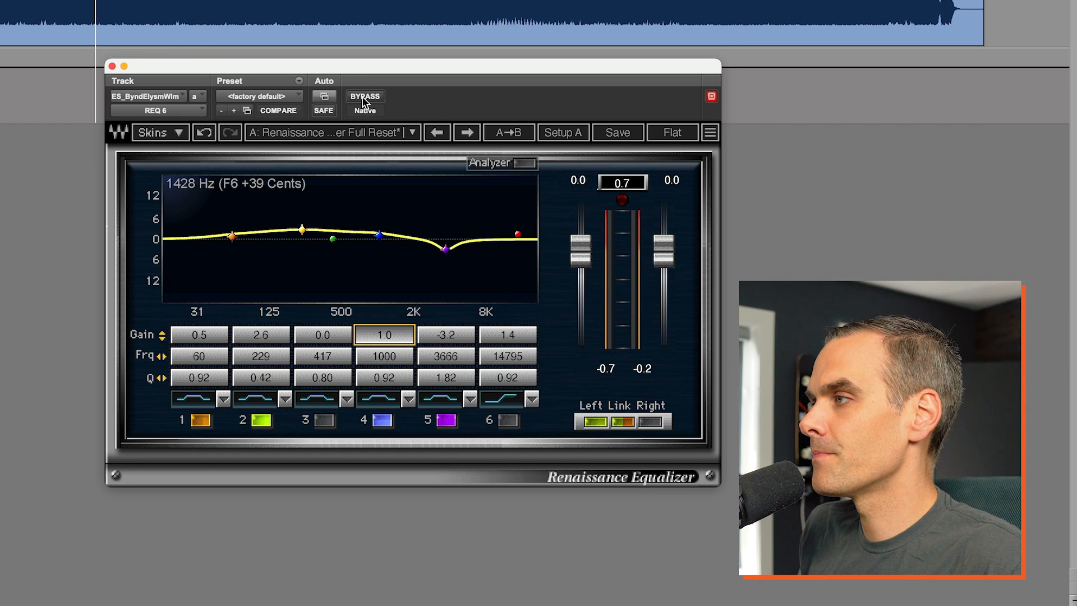
pyautogui.press('space')
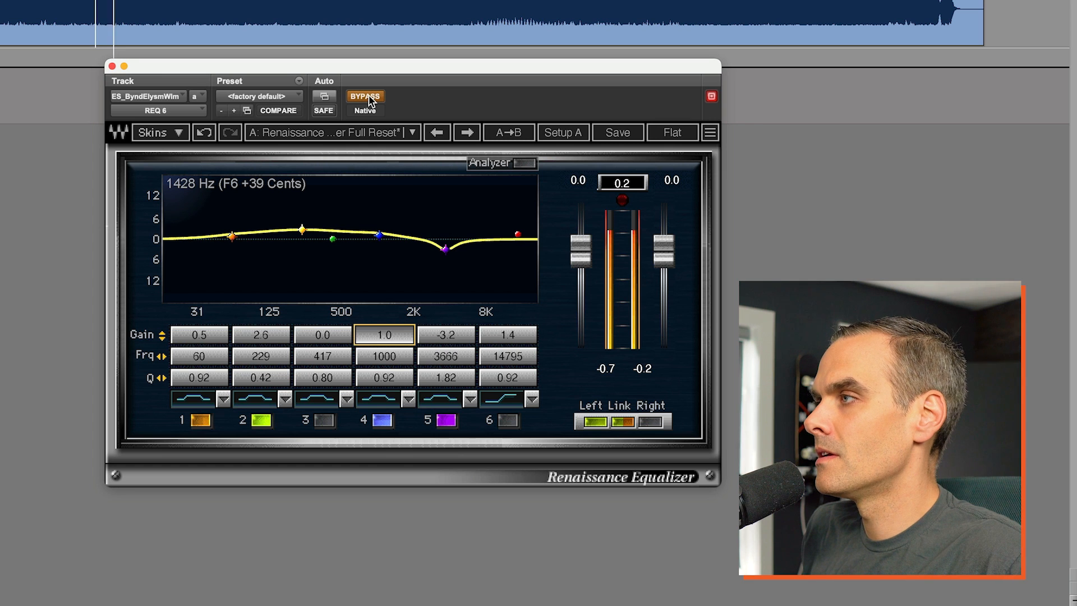